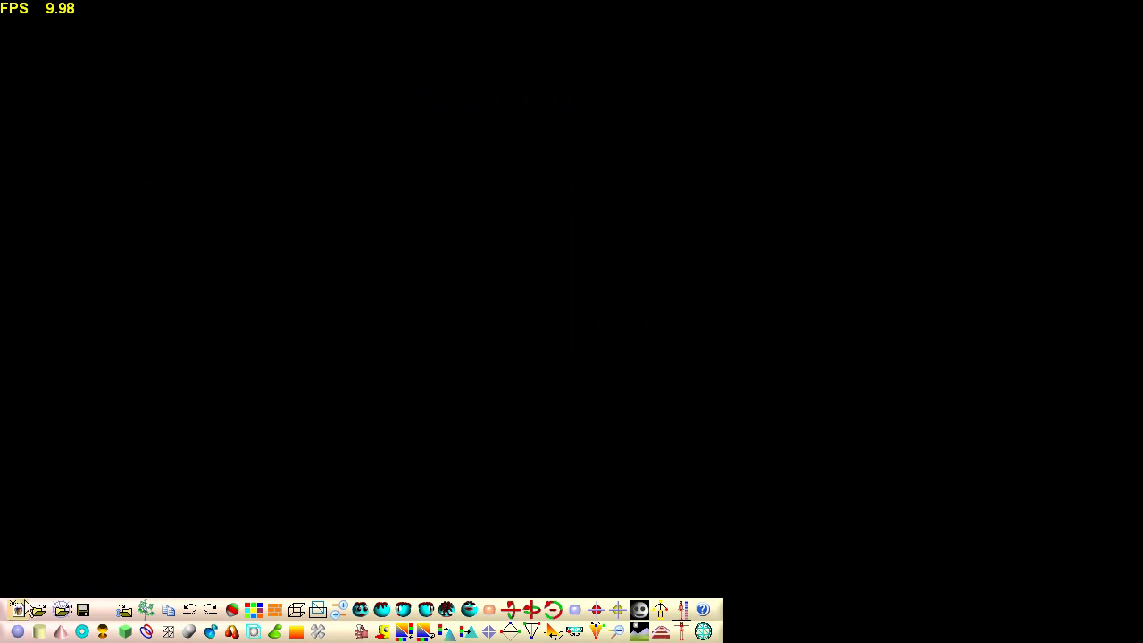
# Create a new file named 'nc', then zoom and pan onto its default NURBS lathe capsule.
pyautogui.click(17, 610)
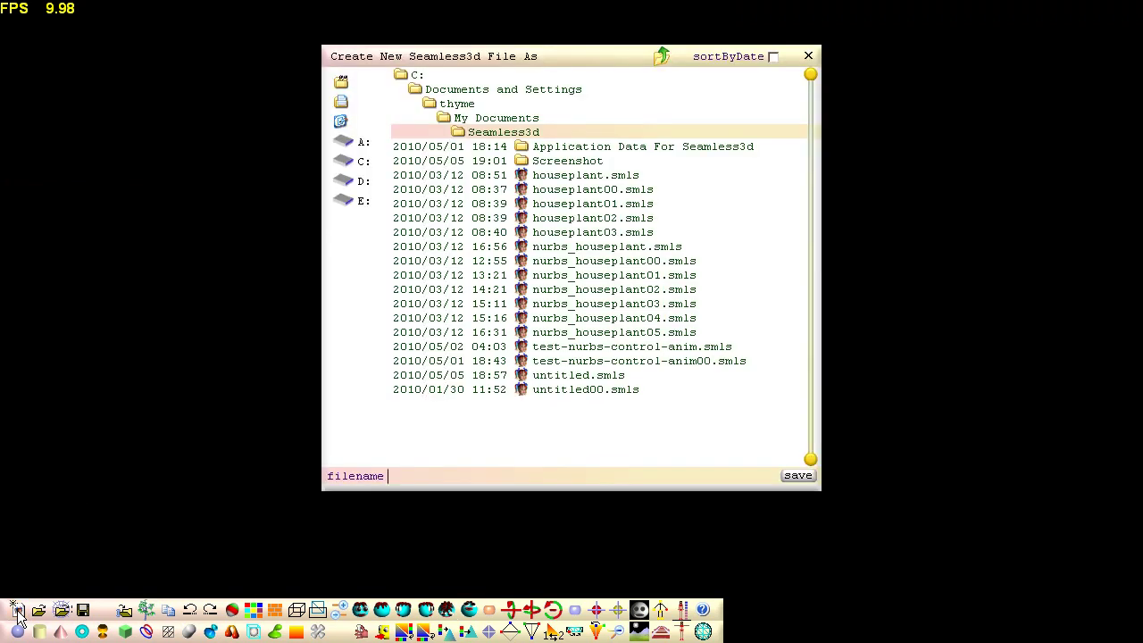
pyautogui.write('nc')
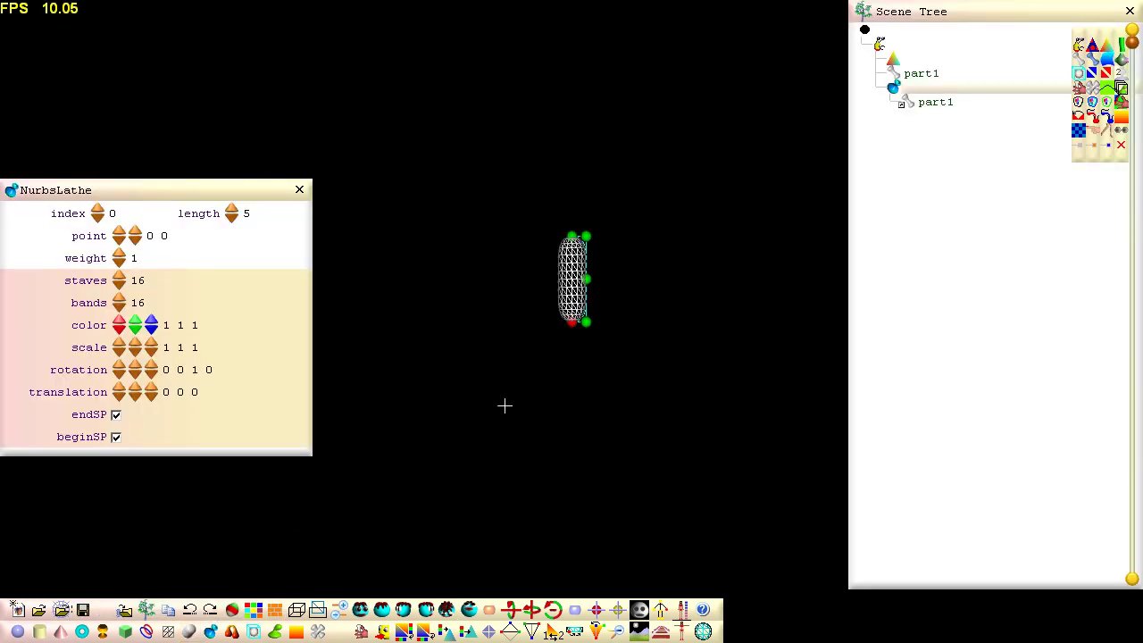
pyautogui.scroll(3, 498, 403)
pyautogui.scroll(3, 491, 397)
pyautogui.moveTo(702, 89); pyautogui.dragTo(675, 265, button='middle')
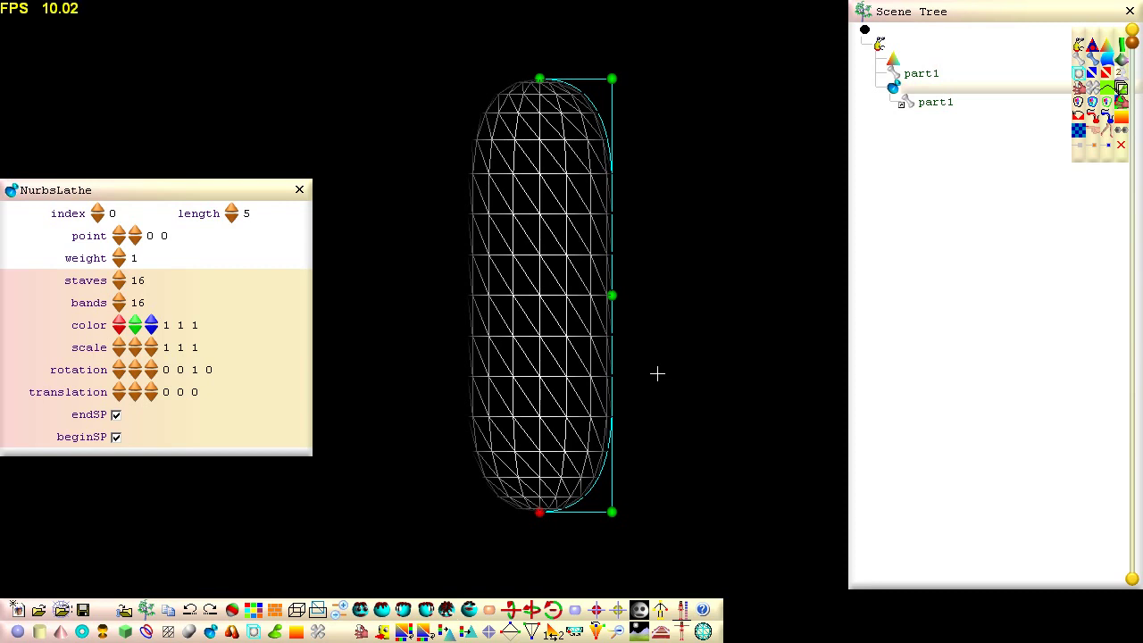
# Insert two control points on the lathe profile, one below and one above the middle point.
pyautogui.click(613, 375)
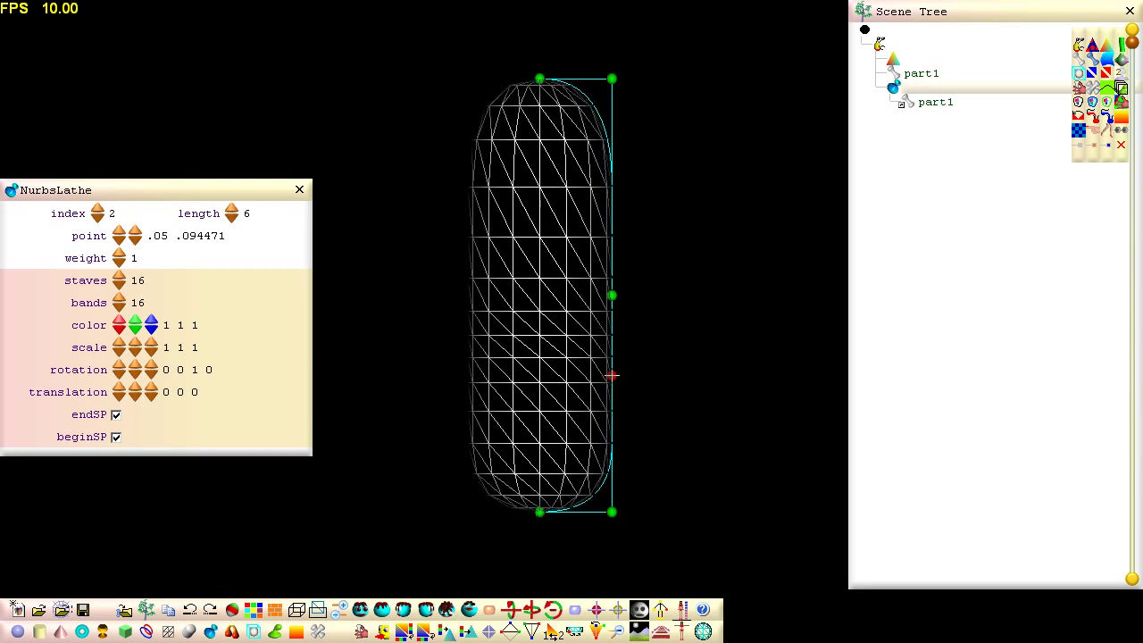
pyautogui.click(613, 206)
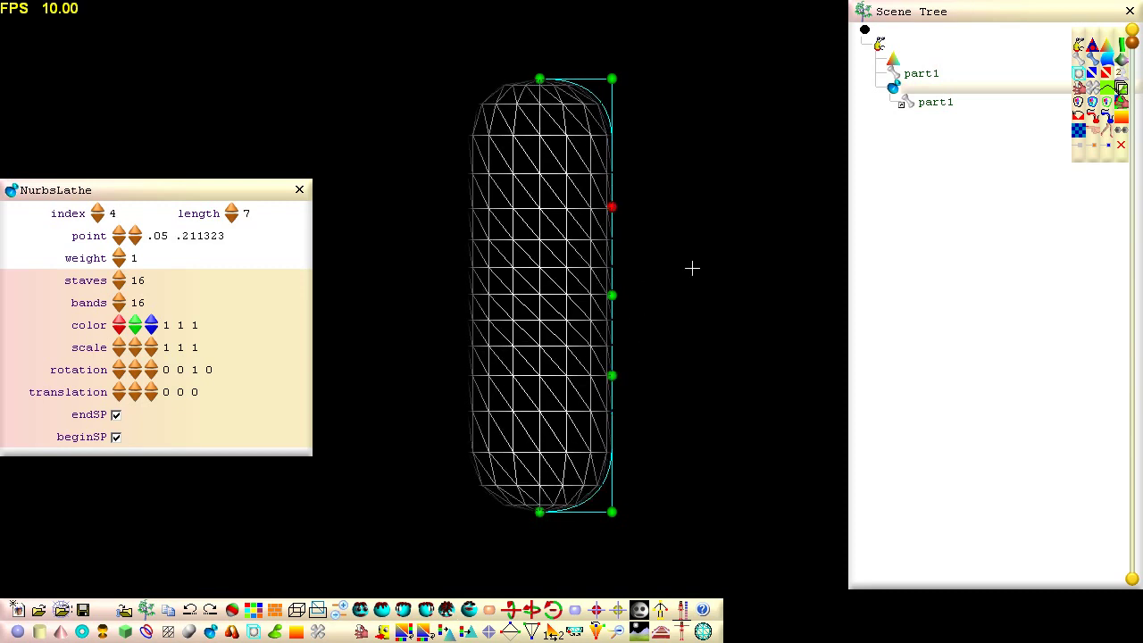
# Convert part1's lathe into a NURBS patch, then select the Seamless, NurbsPatch and part1 nodes.
pyautogui.rightClick(898, 88)
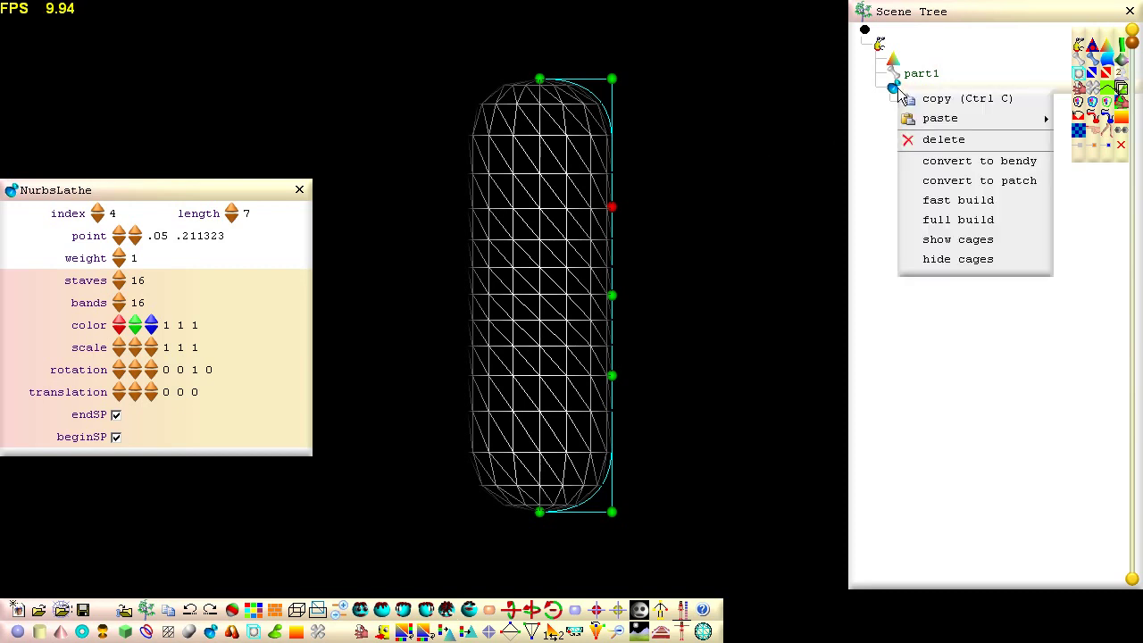
pyautogui.click(942, 182)
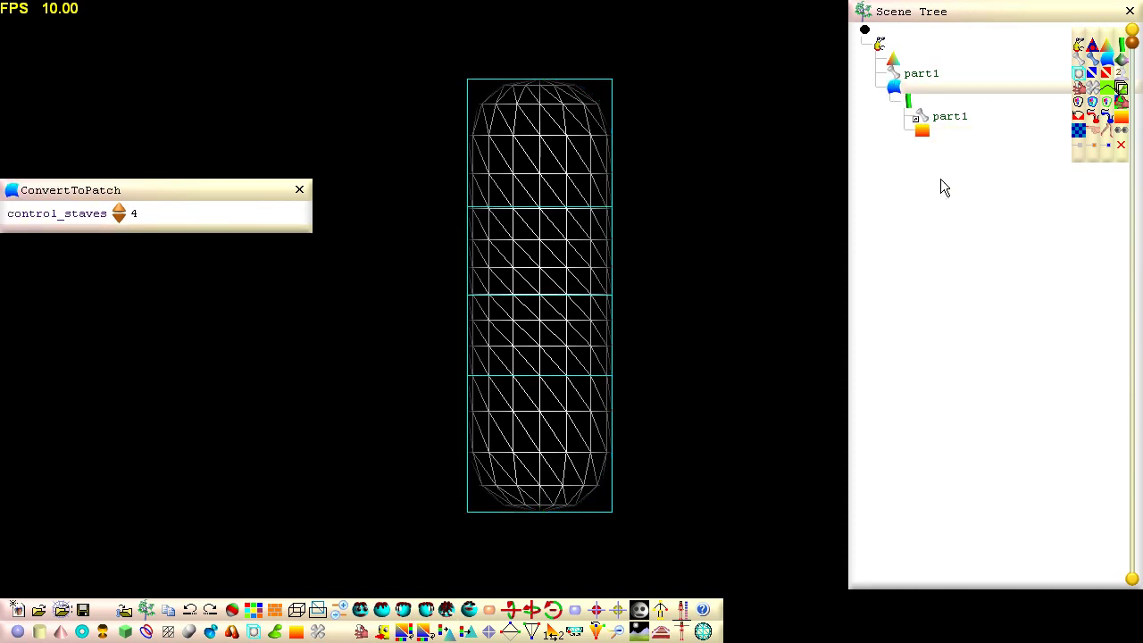
pyautogui.click(881, 42)
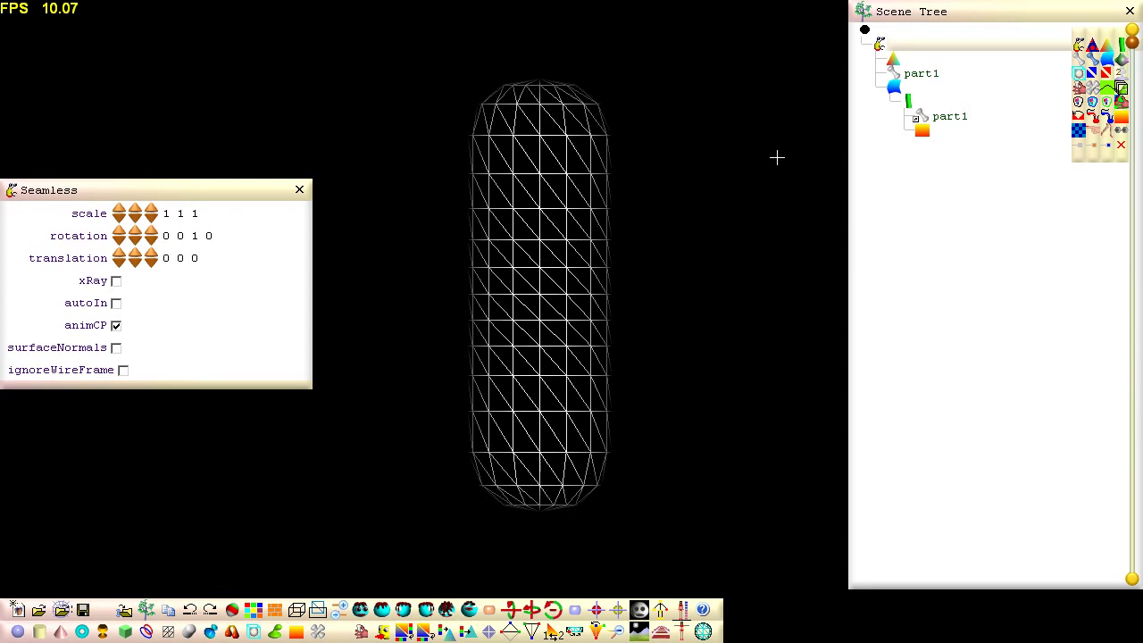
pyautogui.click(895, 88)
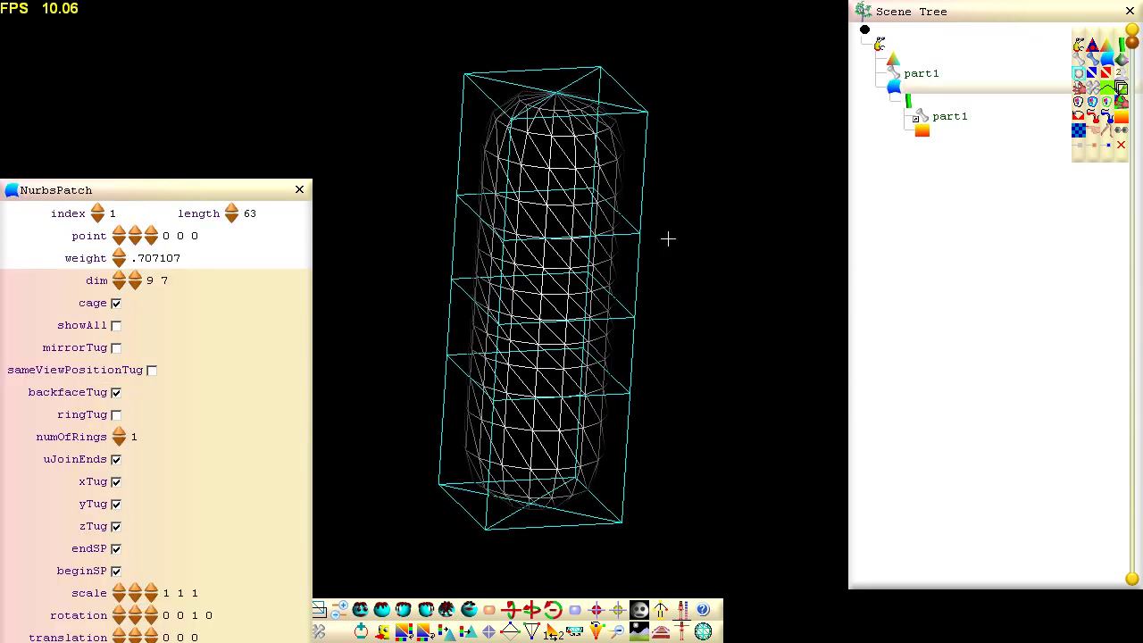
pyautogui.click(907, 76)
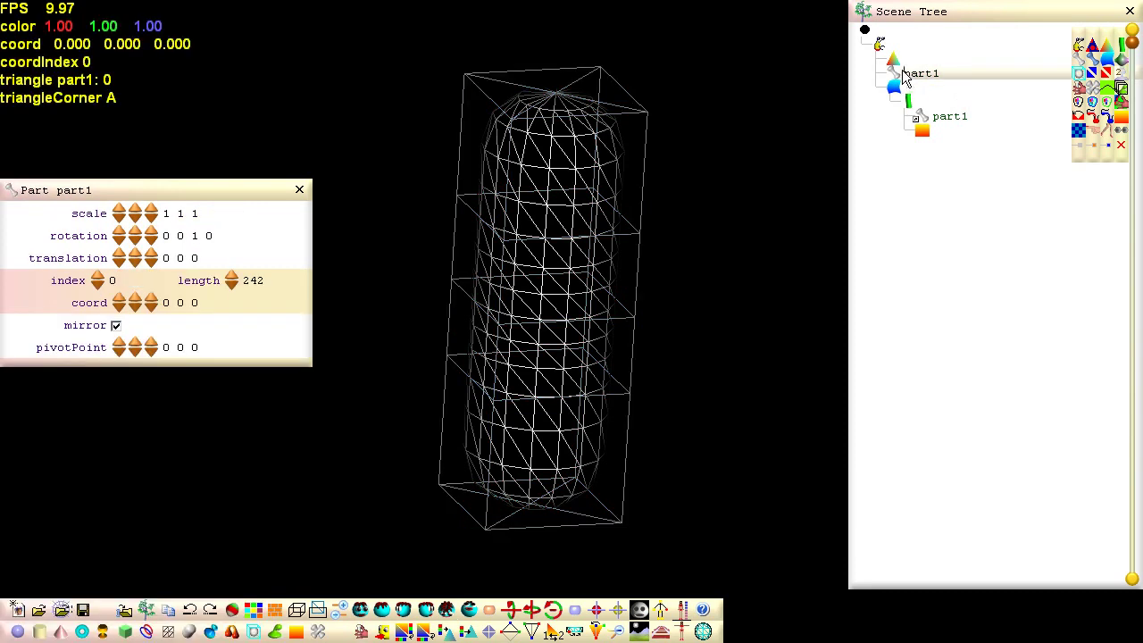
# In front view, move part1's joint to mid-capsule and add two bones down to the bottom.
pyautogui.click(361, 610)
pyautogui.click(639, 616)
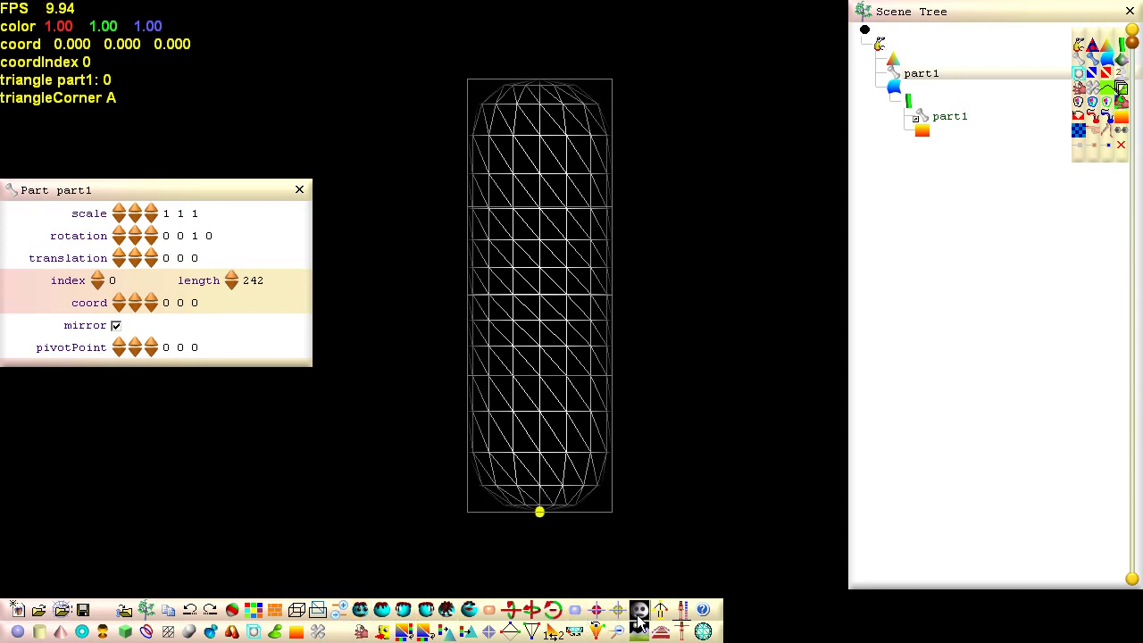
pyautogui.click(661, 612)
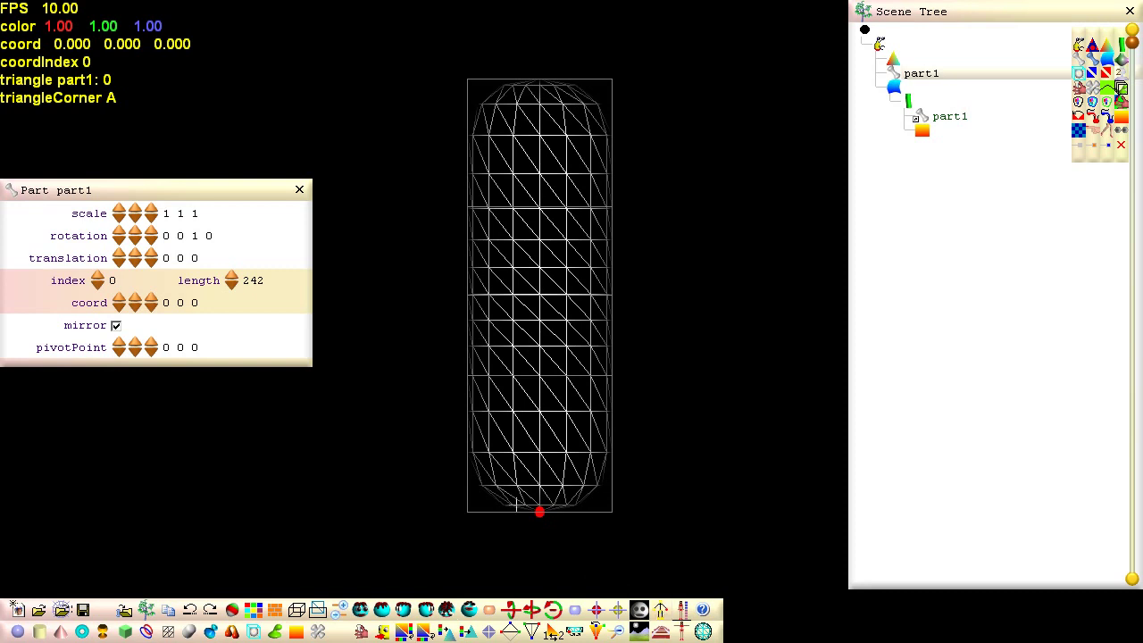
pyautogui.moveTo(540, 511)
pyautogui.mouseDown()
pyautogui.moveTo(539, 56)
pyautogui.moveTo(539, 81)
pyautogui.mouseUp()
pyautogui.click(539, 295)
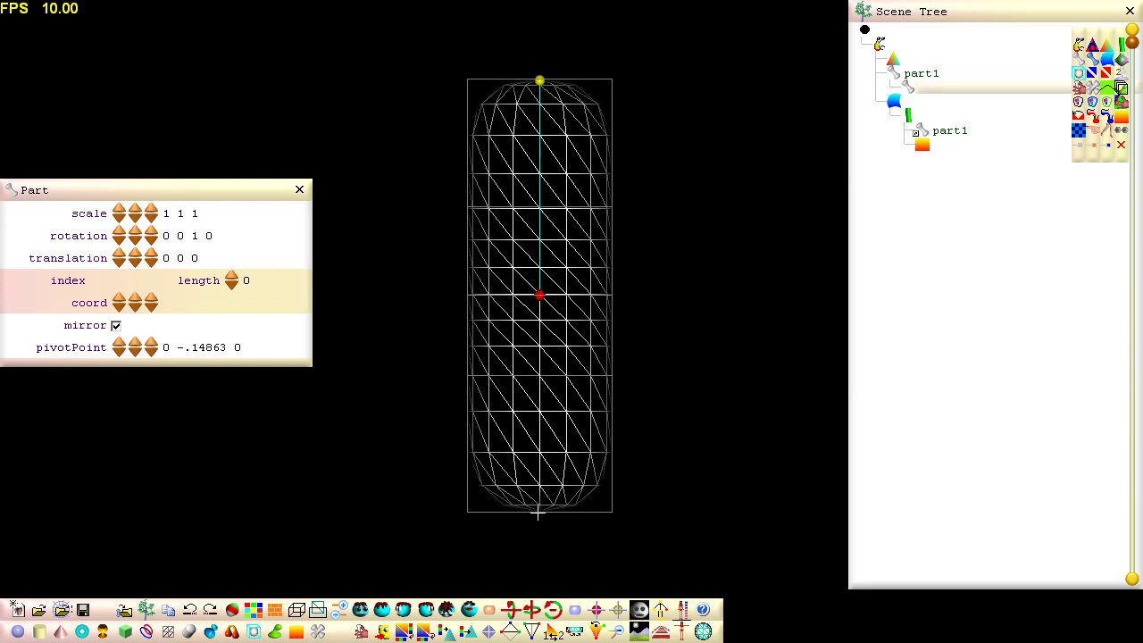
pyautogui.click(538, 513)
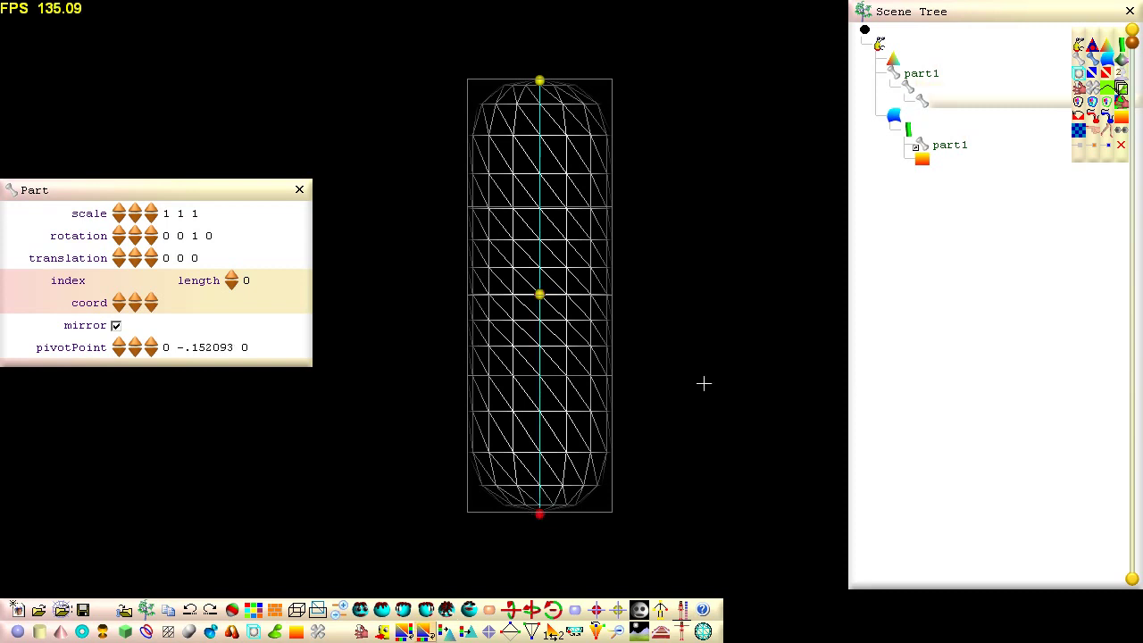
# Rename the three parts, top to bottom, l_shoulder, l_elbow and l_wrist in the Scene Tree.
pyautogui.click(926, 77)
pyautogui.write('l ')
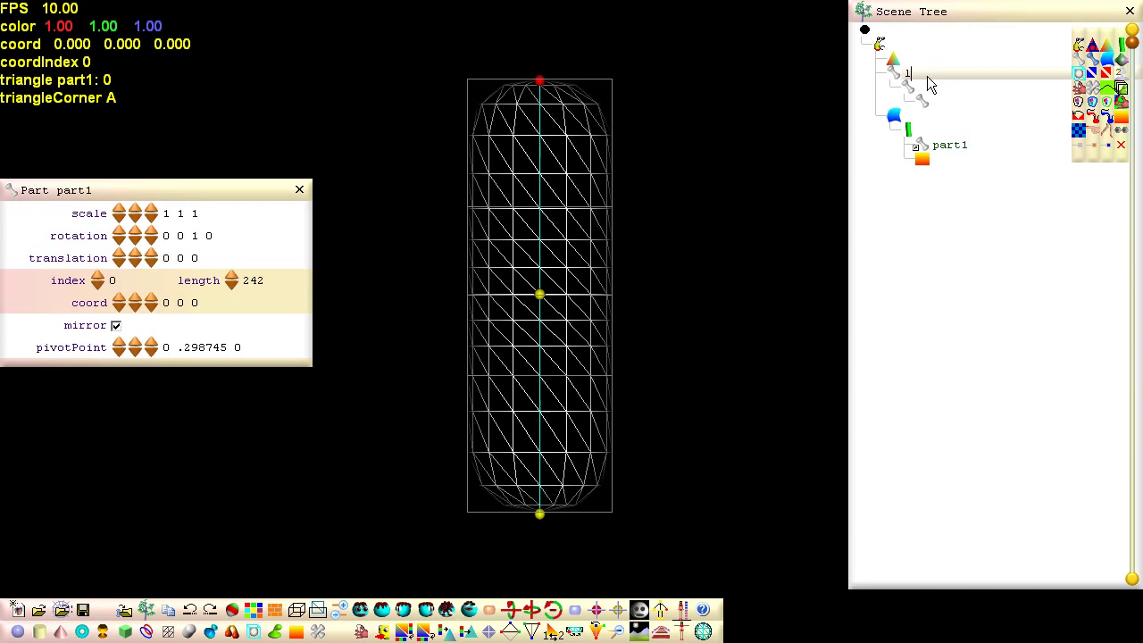
pyautogui.write('shoulder')
pyautogui.click(929, 84)
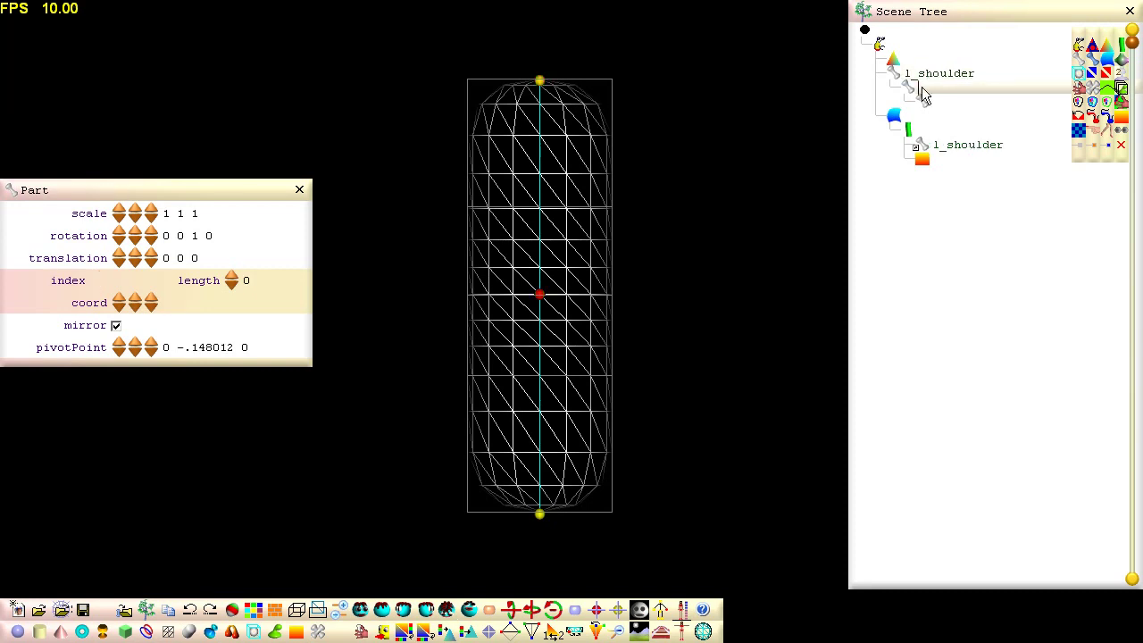
pyautogui.write('l_elbow')
pyautogui.press('Return')
pyautogui.click(933, 105)
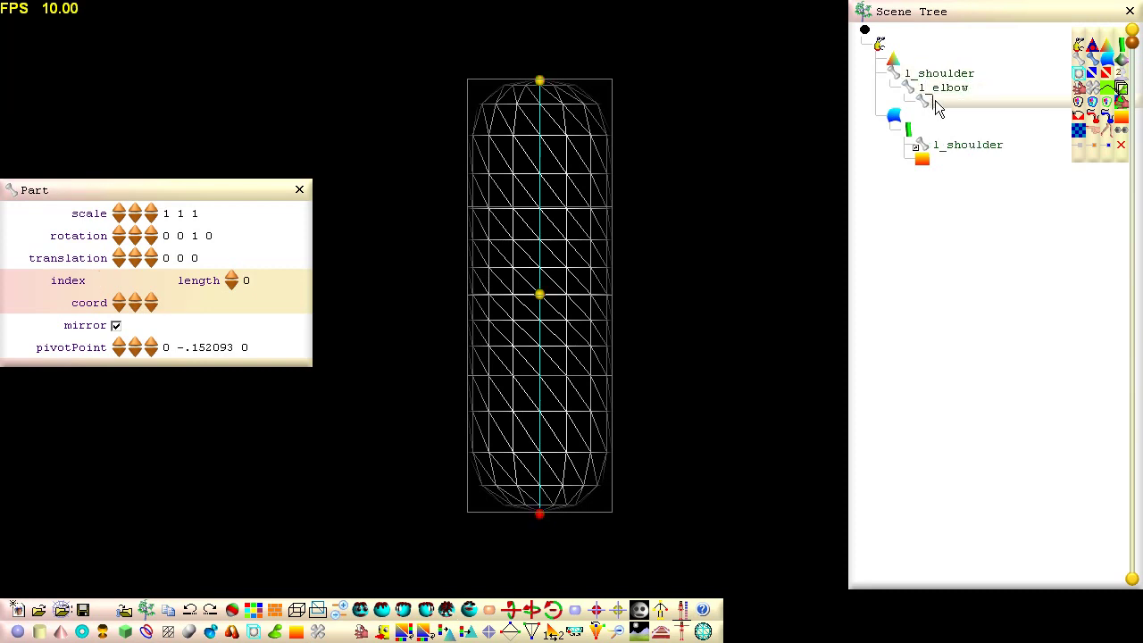
pyautogui.write('l_wr')
pyautogui.write('ist')
# Assign the top 12 capsule points to l_shoulder in the point ownership settings.
pyautogui.click(231, 611)
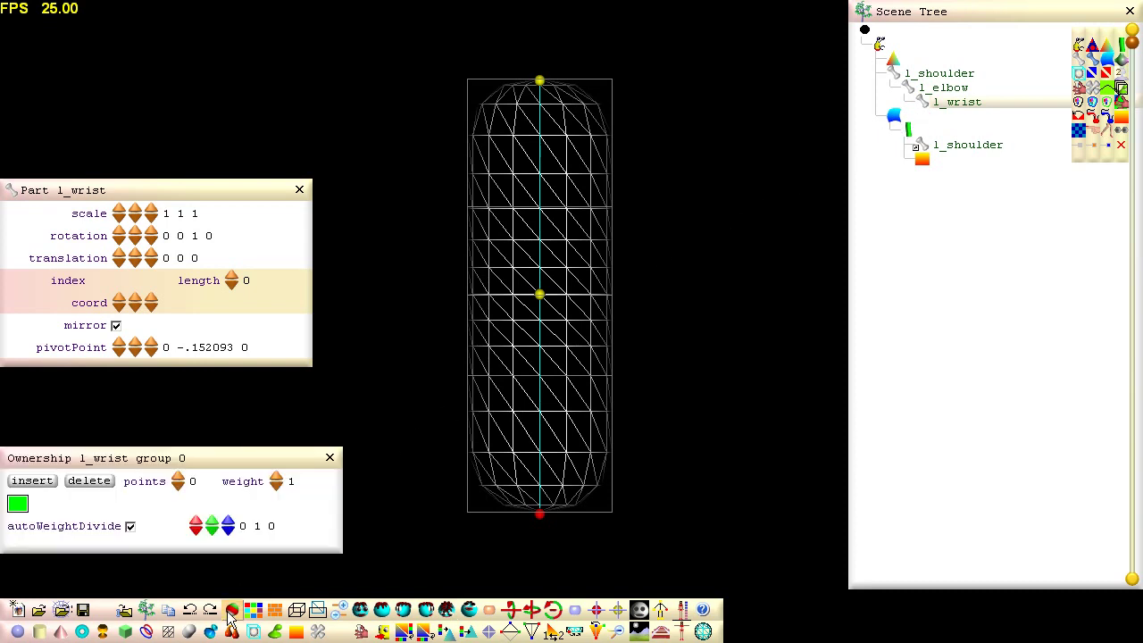
pyautogui.click(940, 75)
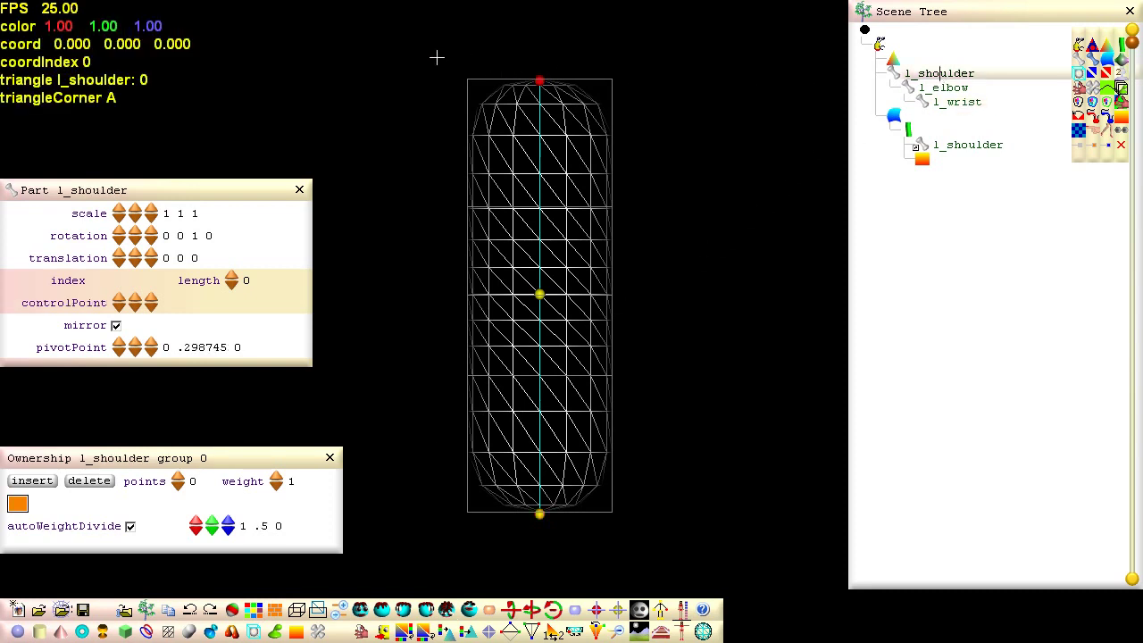
pyautogui.moveTo(427, 56); pyautogui.dragTo(734, 270)
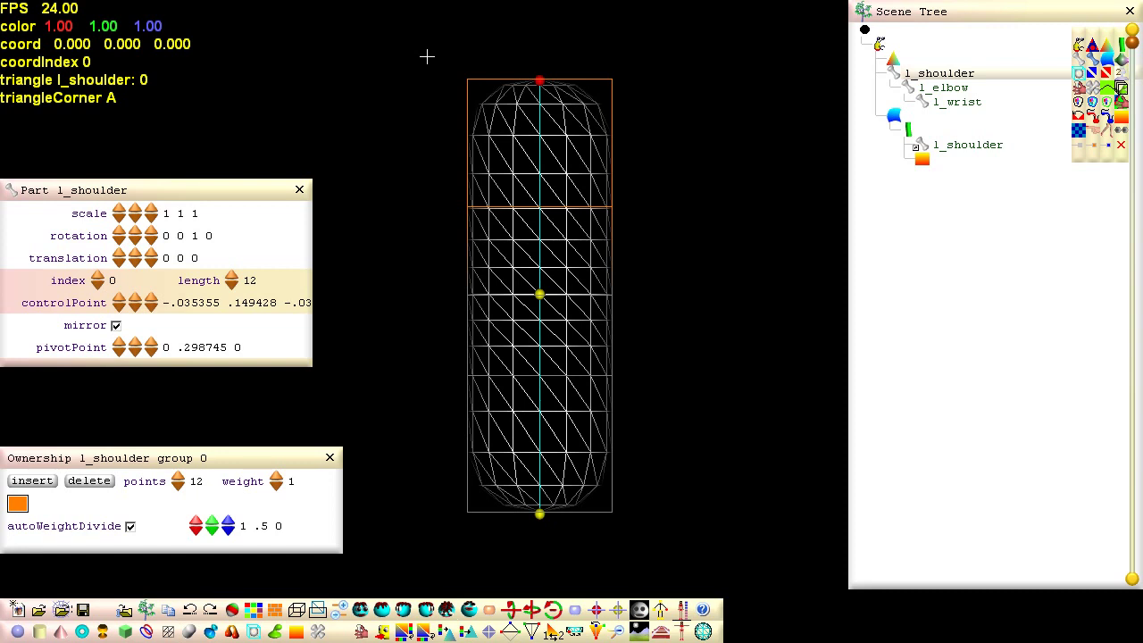
# Assign the lower 16 points to l_elbow, then view from the front with no control point selected.
pyautogui.click(932, 87)
pyautogui.moveTo(396, 258)
pyautogui.mouseDown()
pyautogui.moveTo(640, 458)
pyautogui.moveTo(706, 528)
pyautogui.mouseUp()
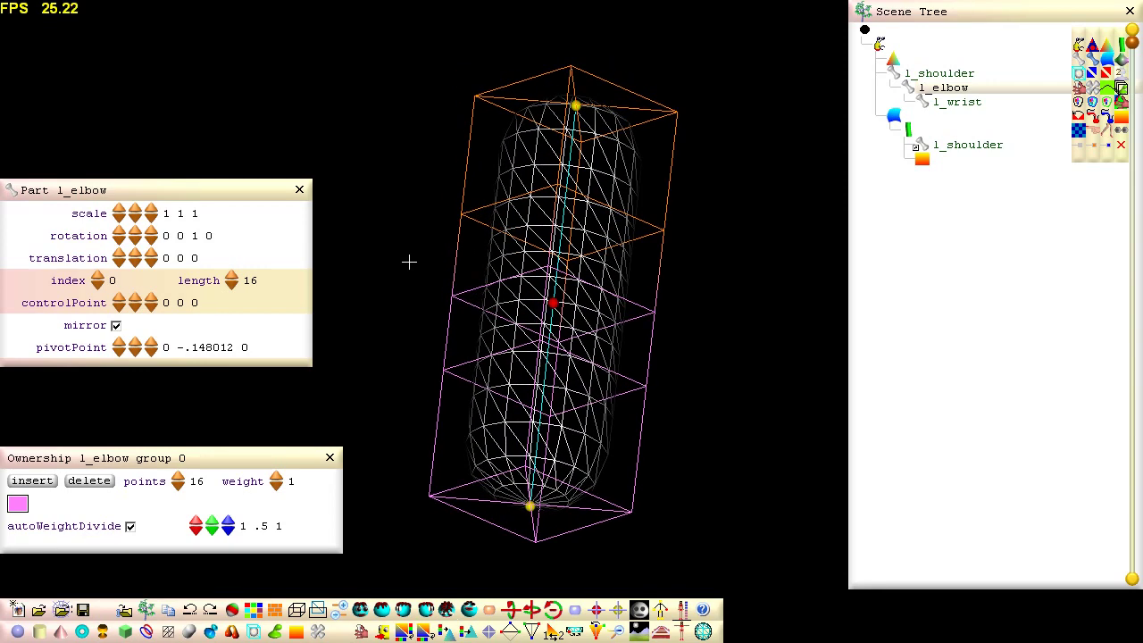
pyautogui.click(361, 610)
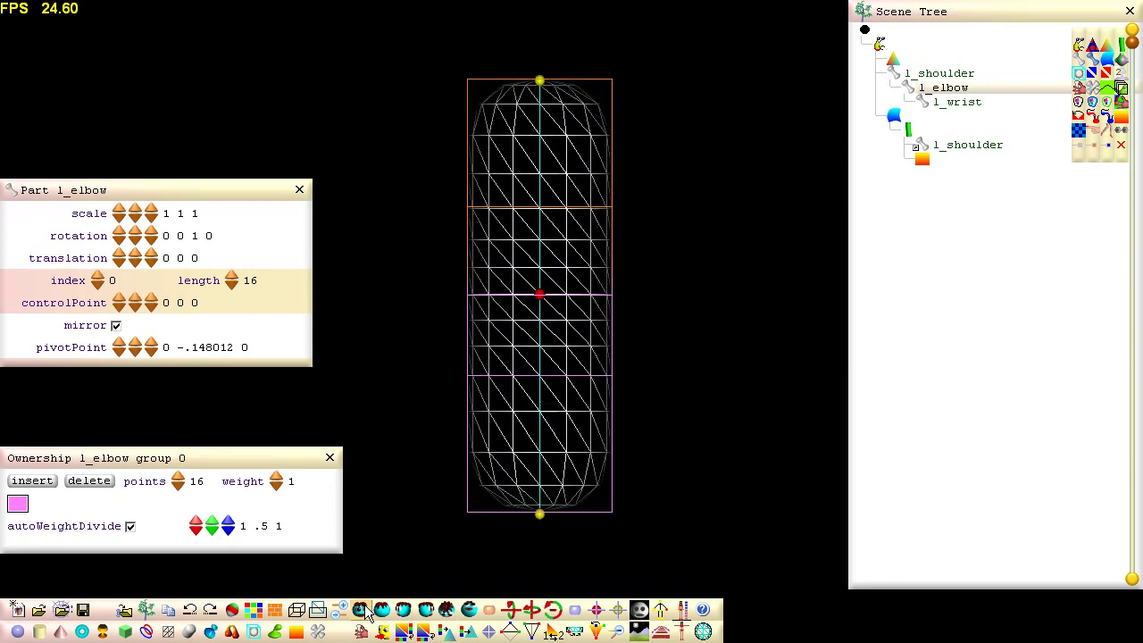
pyautogui.click(365, 610)
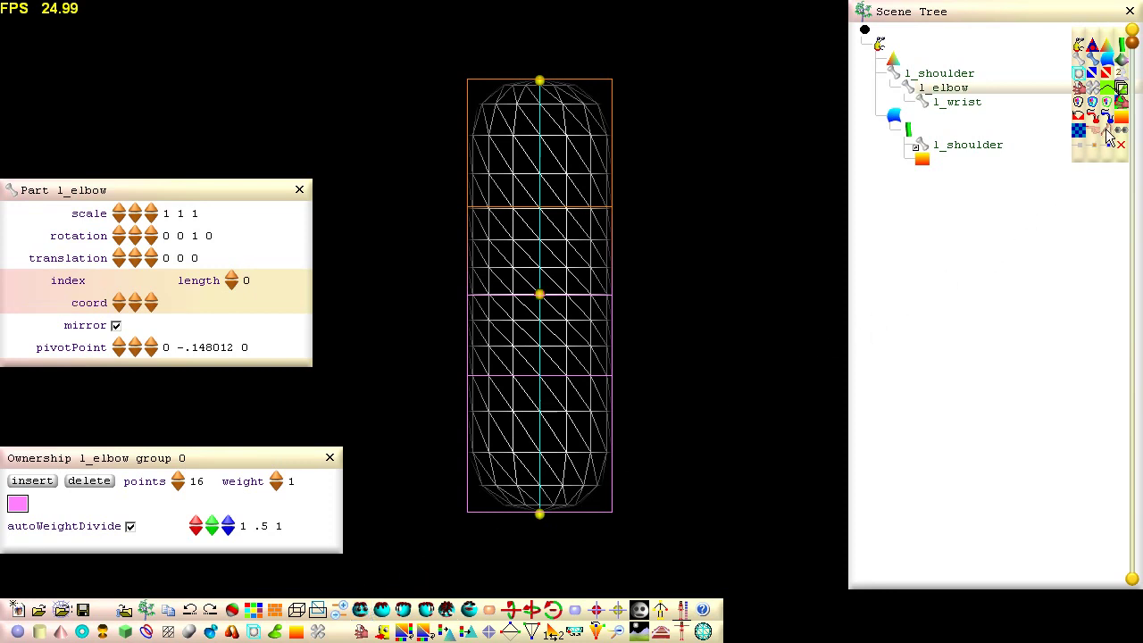
# Add anim1 with period 2 and, at mid-time, rotate l_elbow about 90 degrees to bend the forearm.
pyautogui.moveTo(1108, 138)
pyautogui.mouseDown()
pyautogui.moveTo(939, 40)
pyautogui.moveTo(899, 174)
pyautogui.mouseUp()
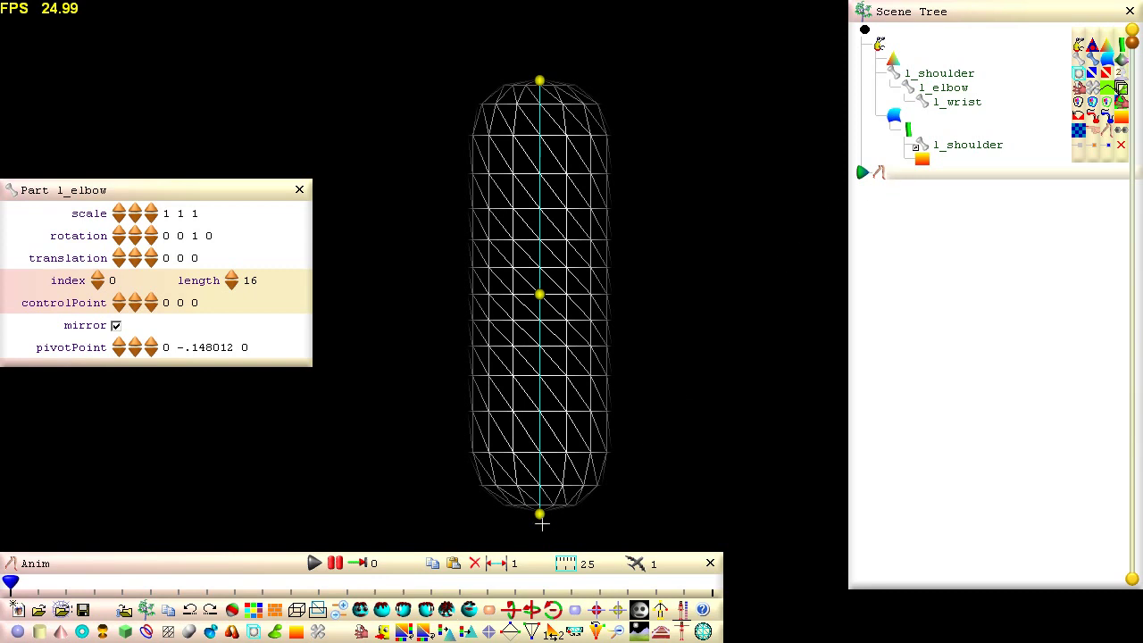
pyautogui.click(497, 565)
pyautogui.moveTo(16, 586); pyautogui.dragTo(363, 588)
pyautogui.click(935, 89)
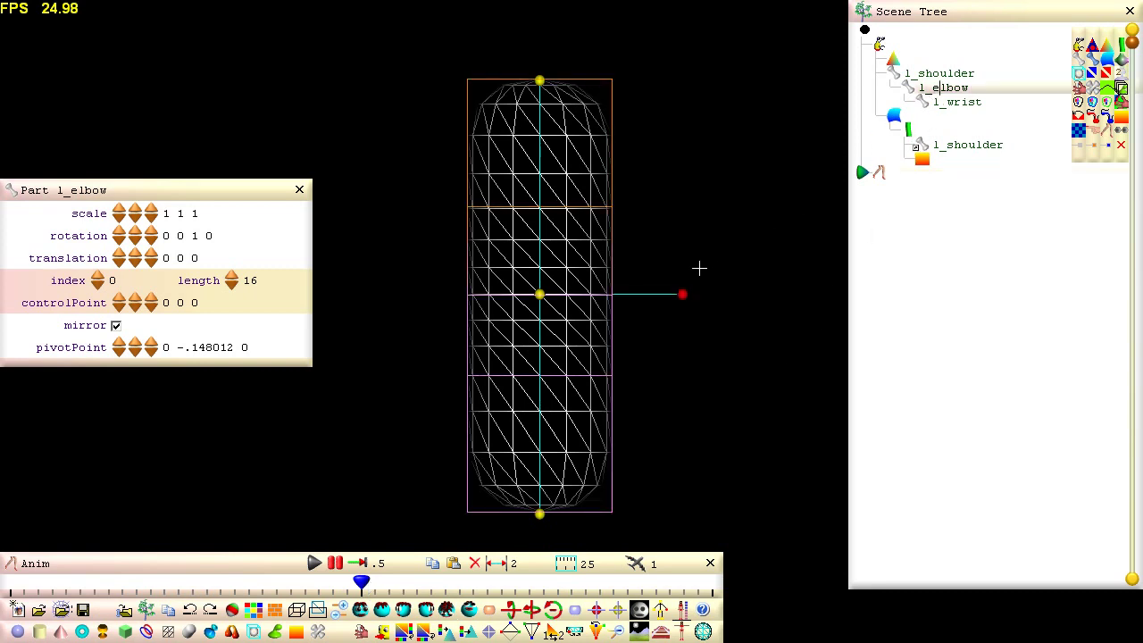
pyautogui.moveTo(683, 294); pyautogui.dragTo(559, 105)
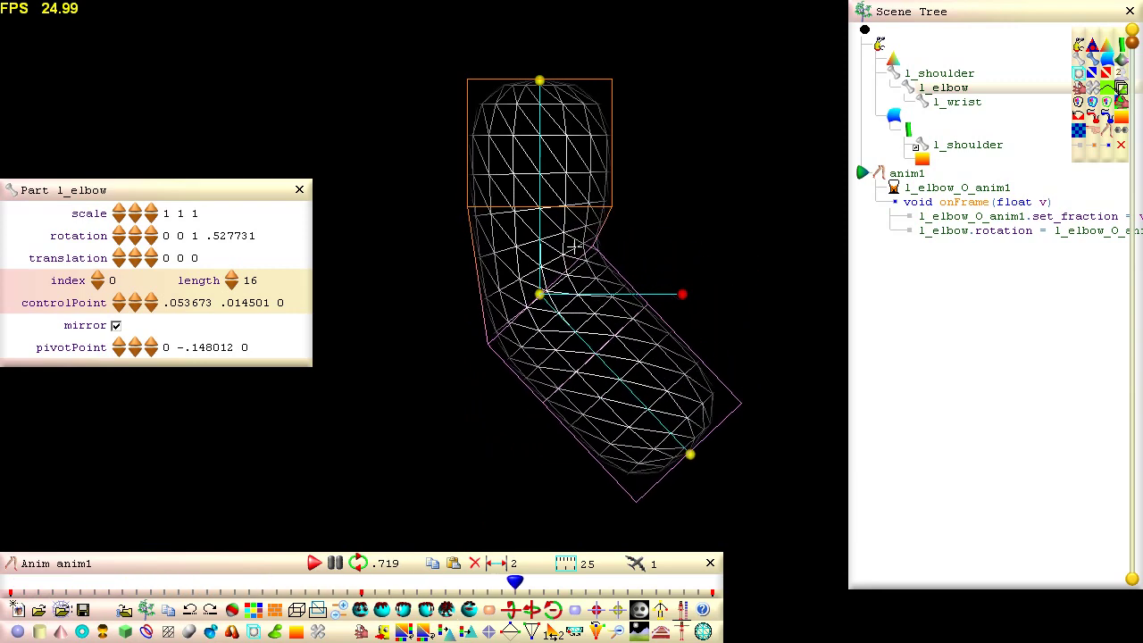
pyautogui.click(335, 564)
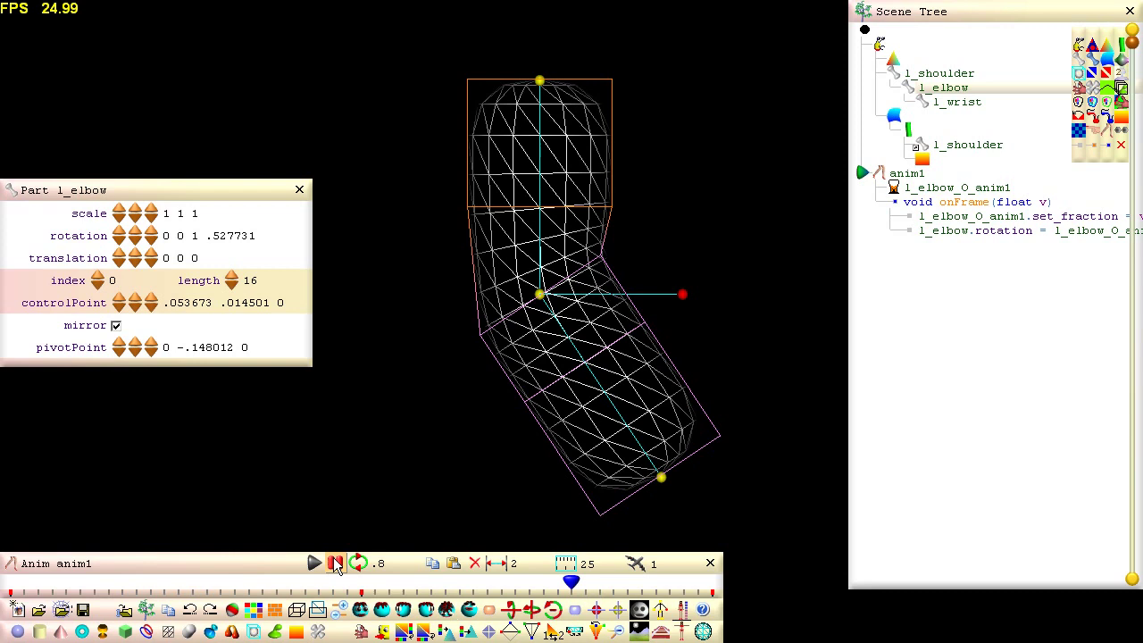
# Add a 0.5-weight ownership group holding the four elbow points, then play and pause to check the bend.
pyautogui.click(231, 611)
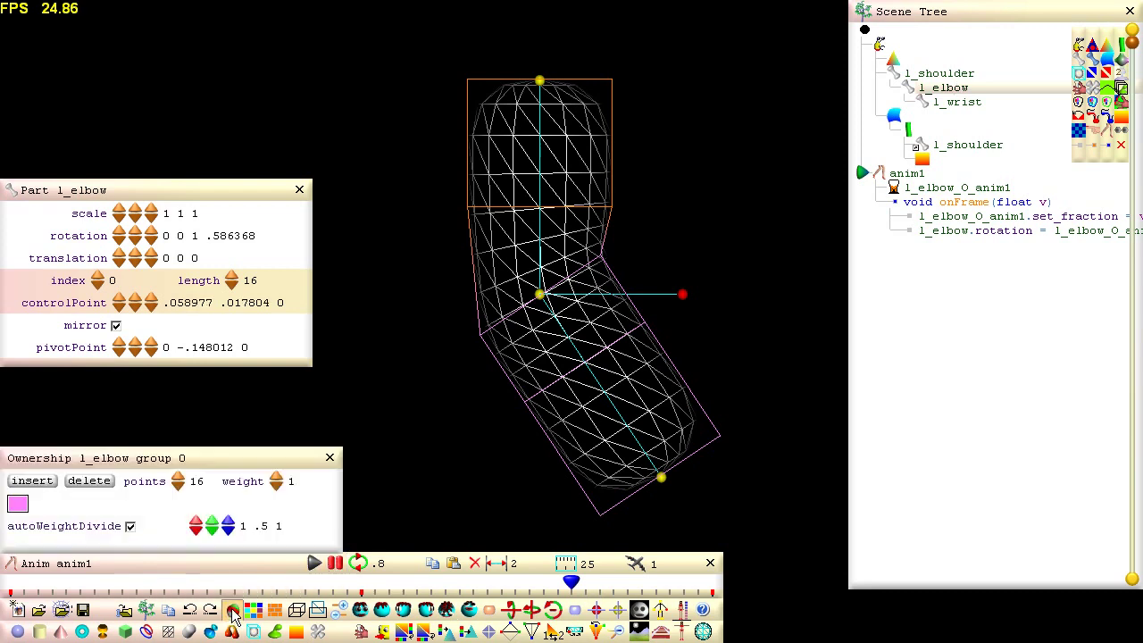
pyautogui.click(38, 487)
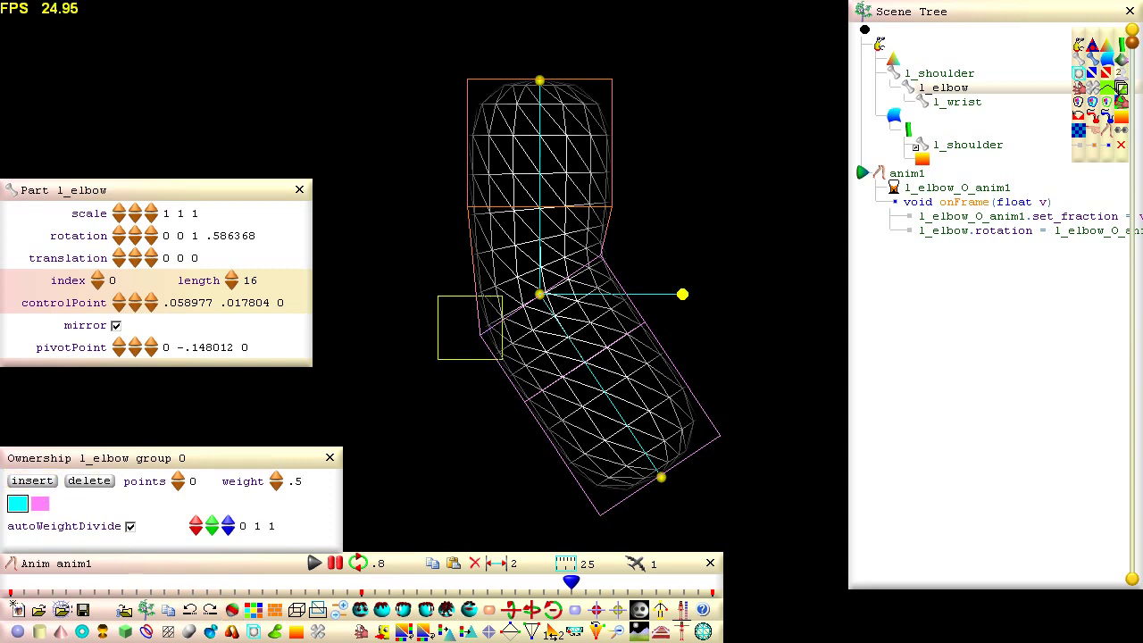
pyautogui.moveTo(438, 295); pyautogui.dragTo(436, 295)
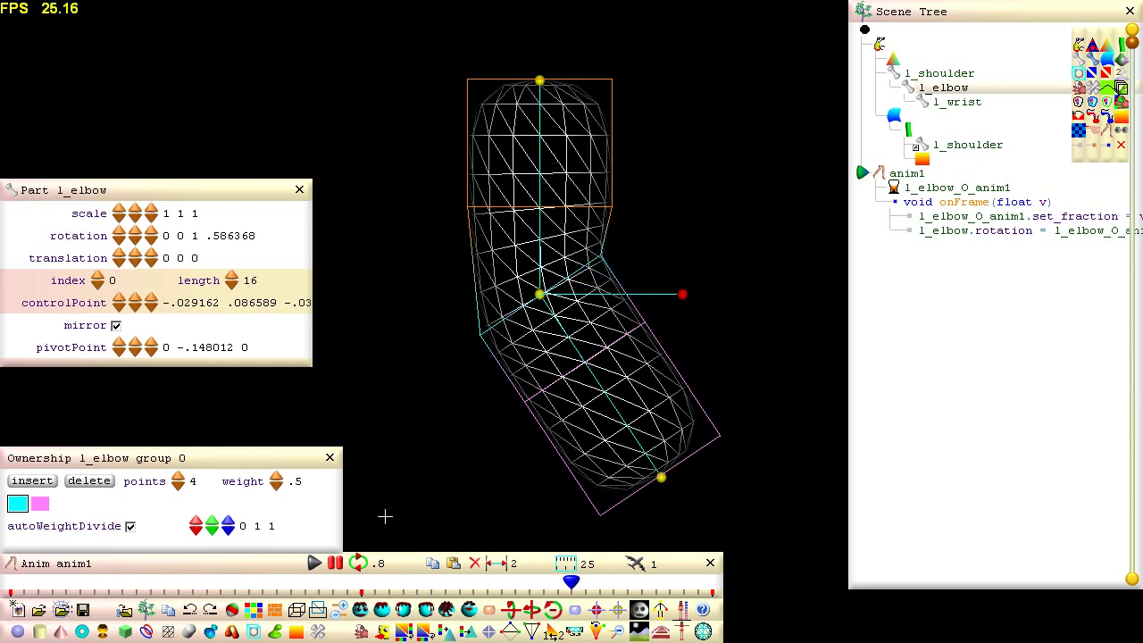
pyautogui.click(335, 565)
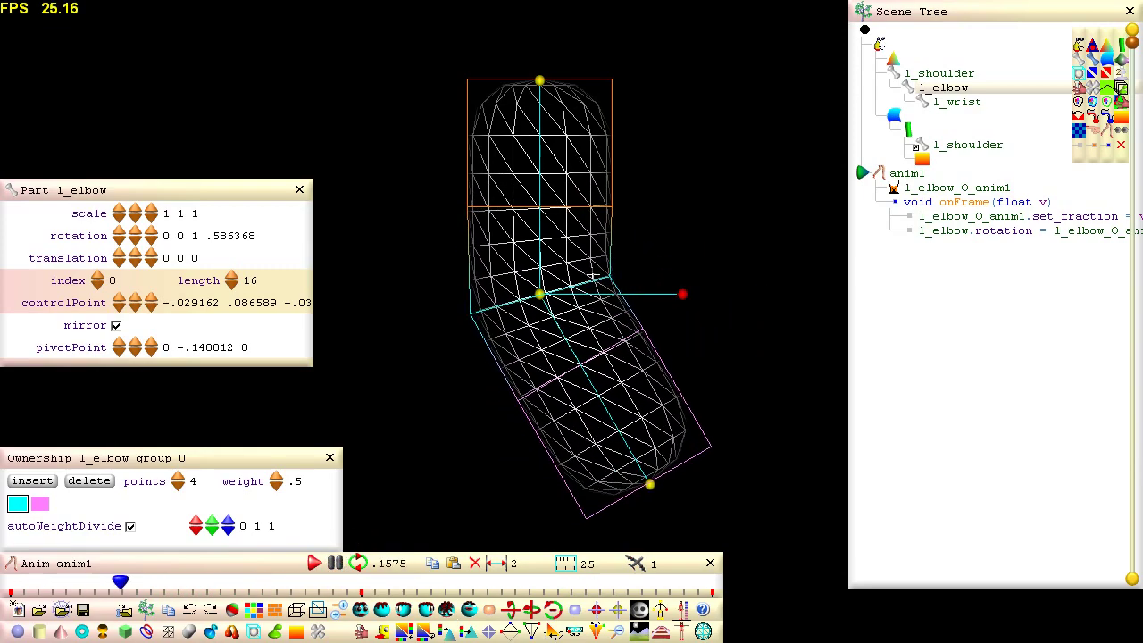
pyautogui.click(336, 564)
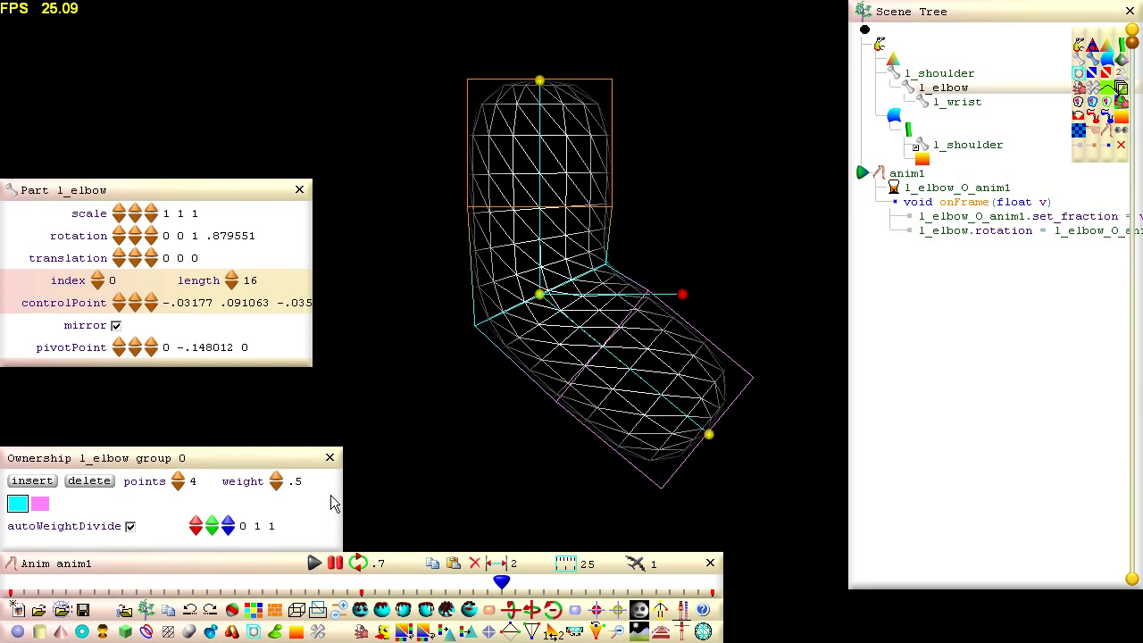
# At time 0.5, drag an upper-arm control point outward to create the l_shoulder_M_anim1 bulge morph, then play.
pyautogui.click(331, 458)
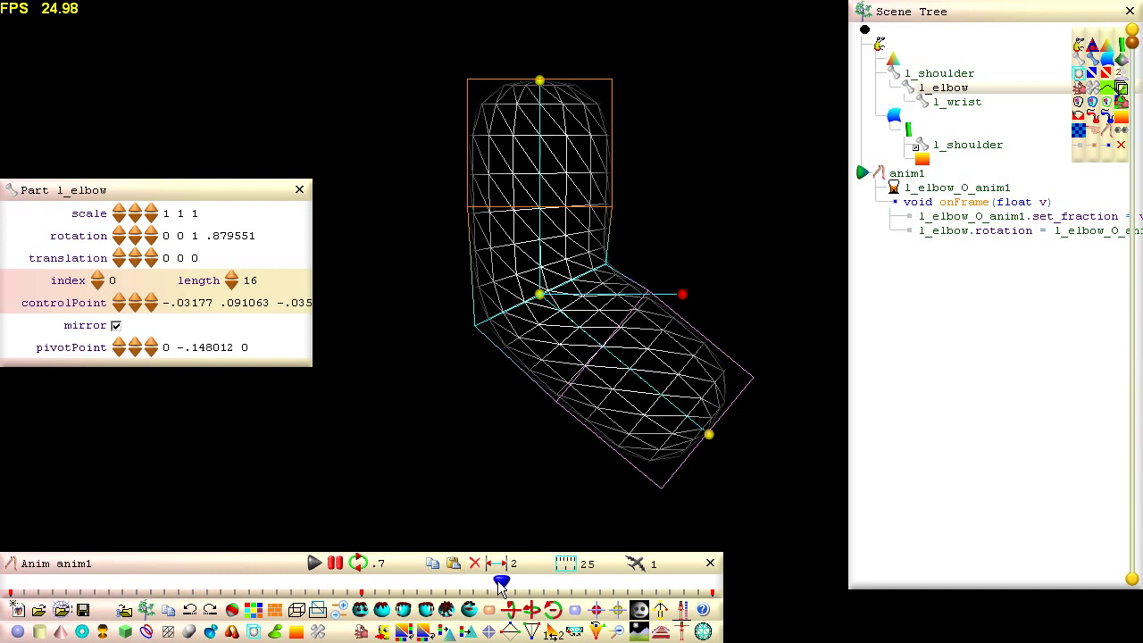
pyautogui.moveTo(502, 585)
pyautogui.mouseDown()
pyautogui.moveTo(376, 588)
pyautogui.moveTo(365, 601)
pyautogui.mouseUp()
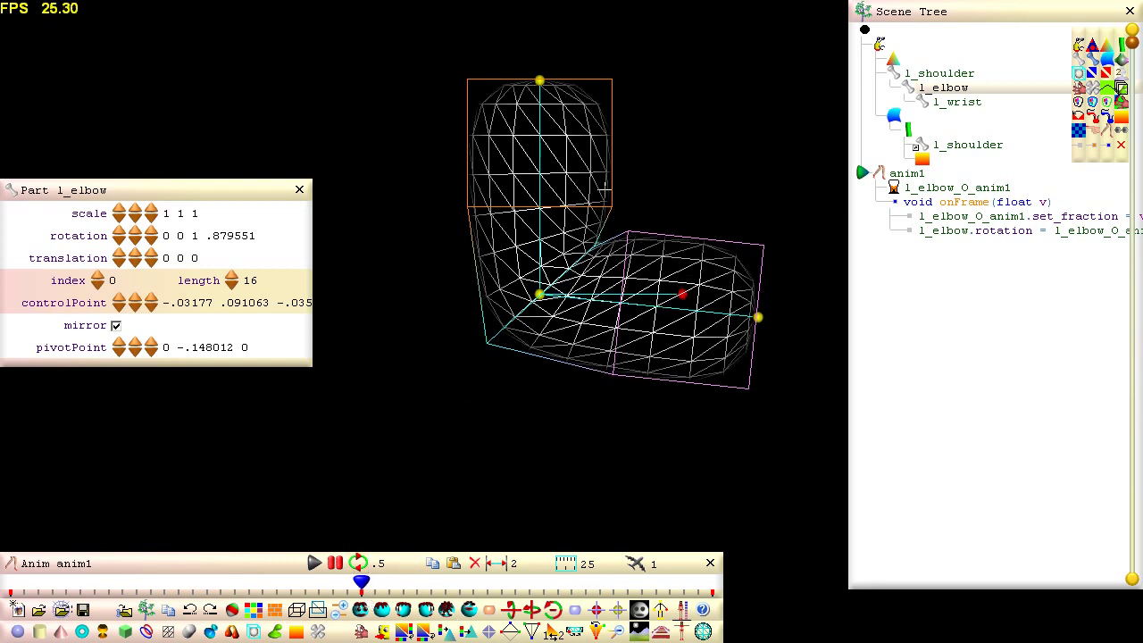
pyautogui.moveTo(615, 201); pyautogui.dragTo(643, 174)
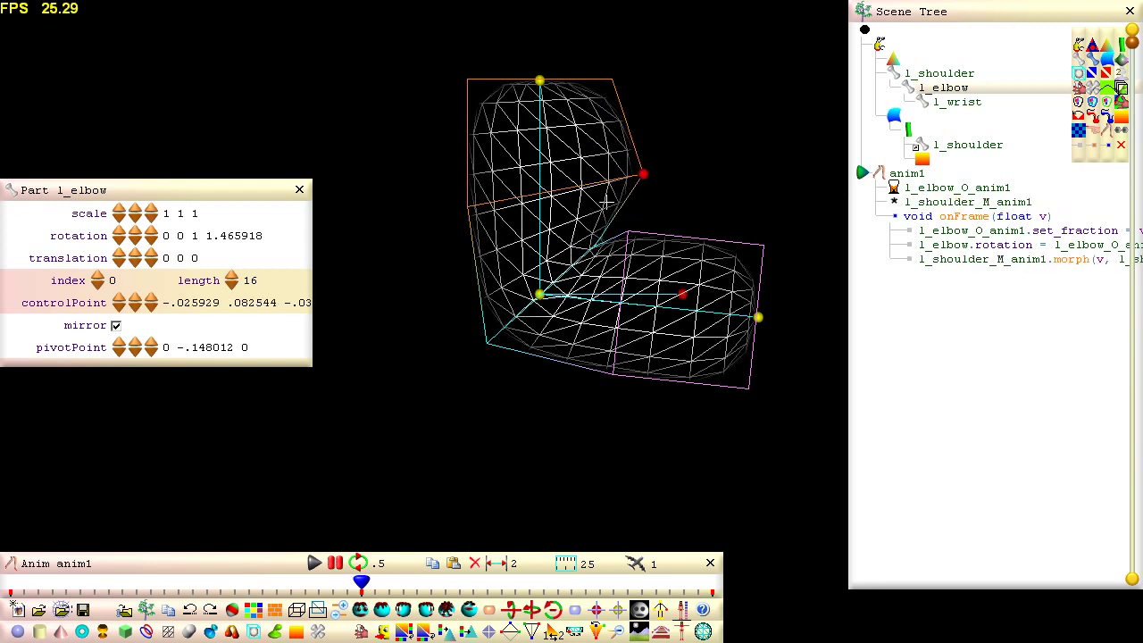
pyautogui.click(337, 565)
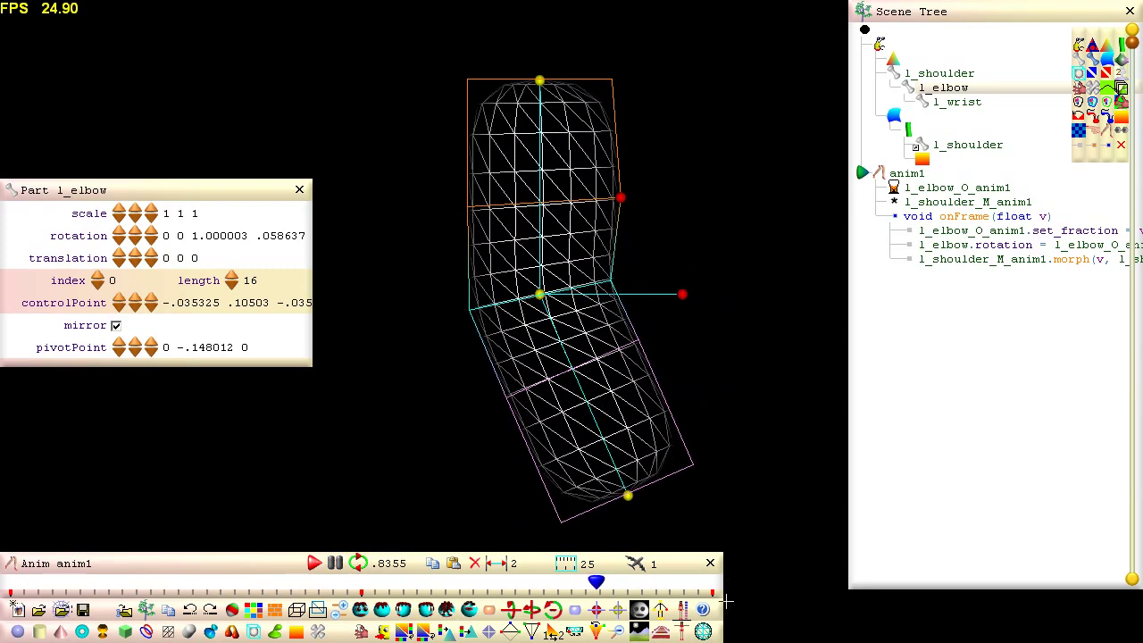
# Turn off wireframe to show the arm solid shaded, then pause anim1 mid-bend.
pyautogui.click(705, 632)
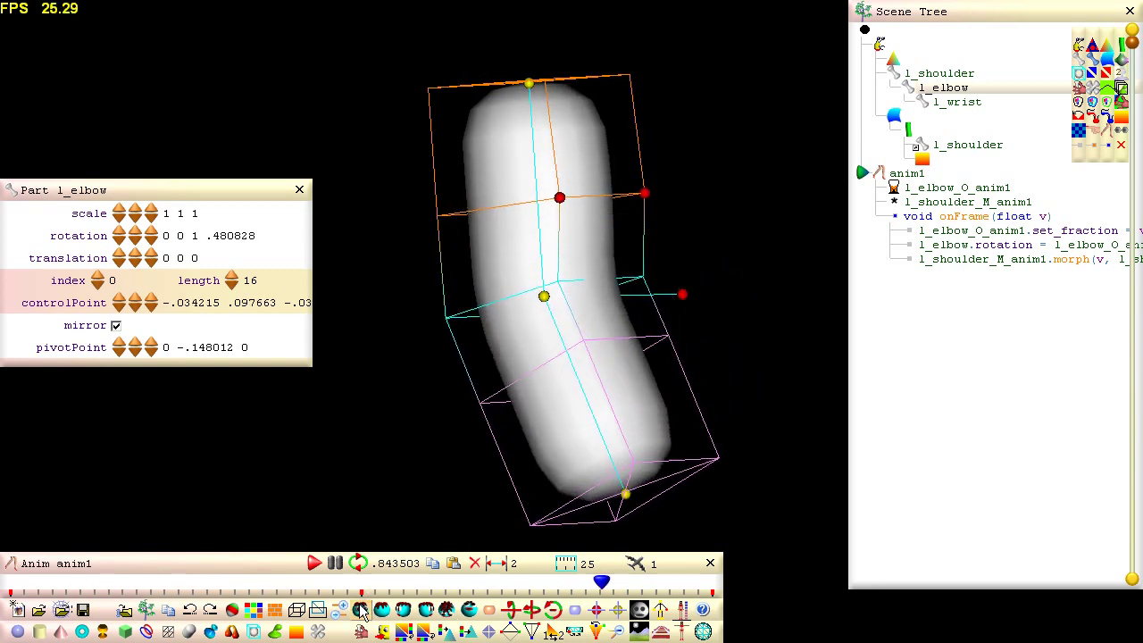
pyautogui.click(335, 564)
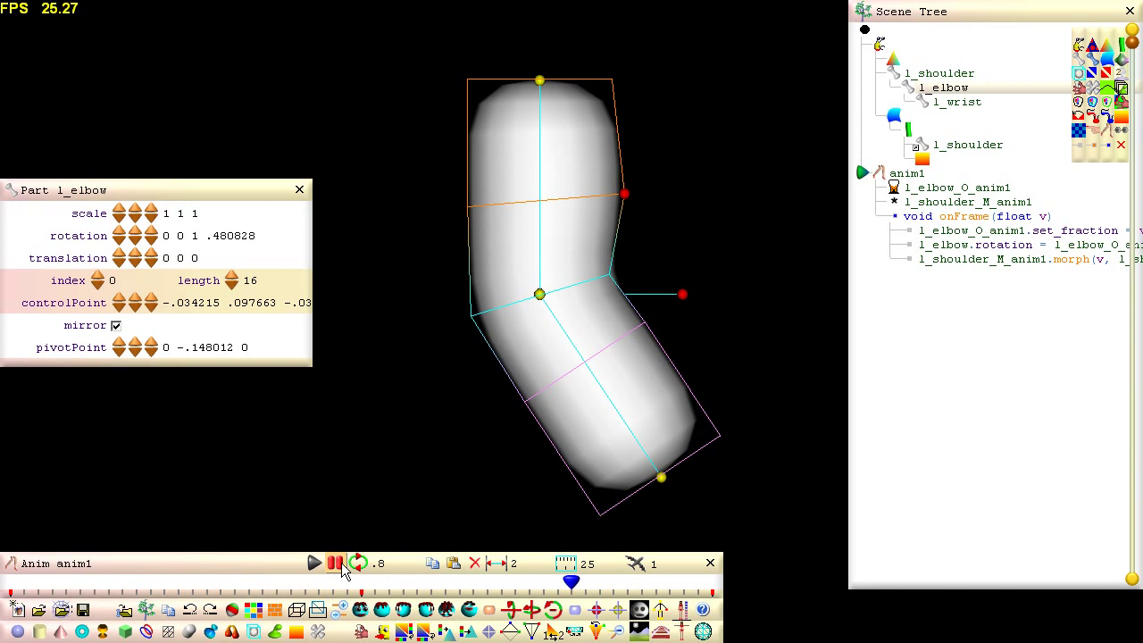
# With animCP off, drag the NurbsPatch's bottom-left cage point inward, then replay the elbow animation.
pyautogui.click(883, 46)
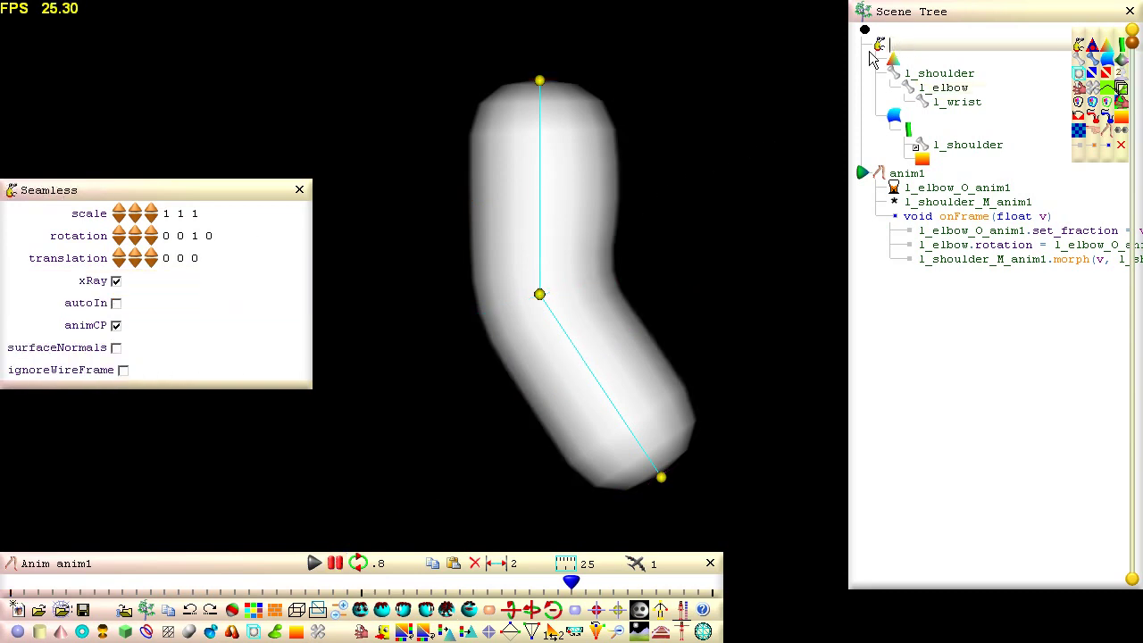
pyautogui.click(117, 326)
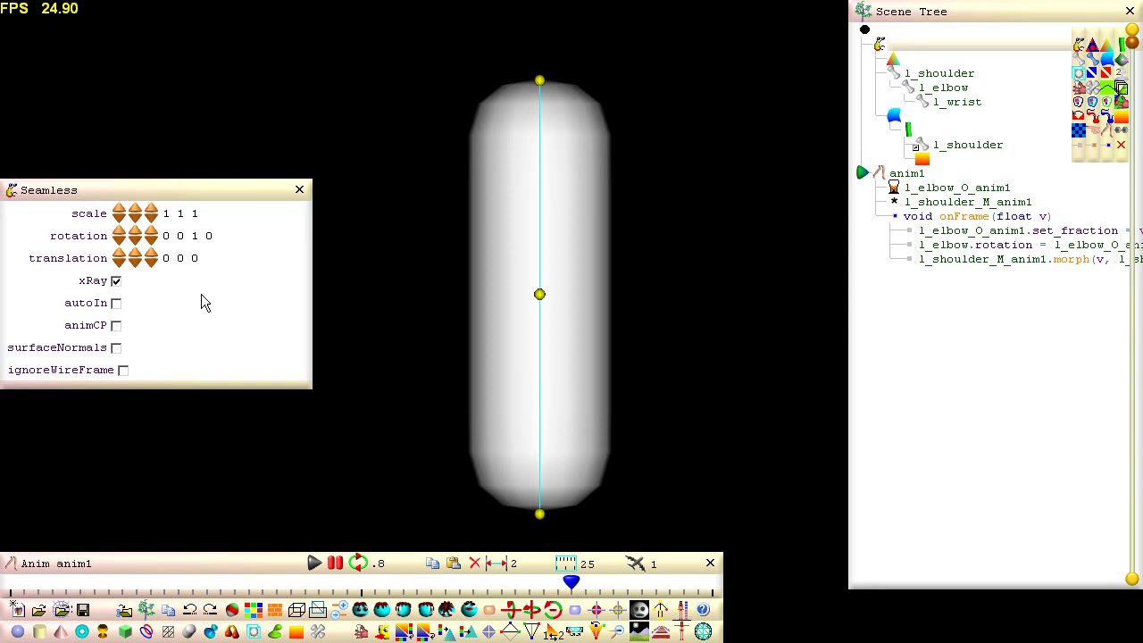
pyautogui.click(893, 118)
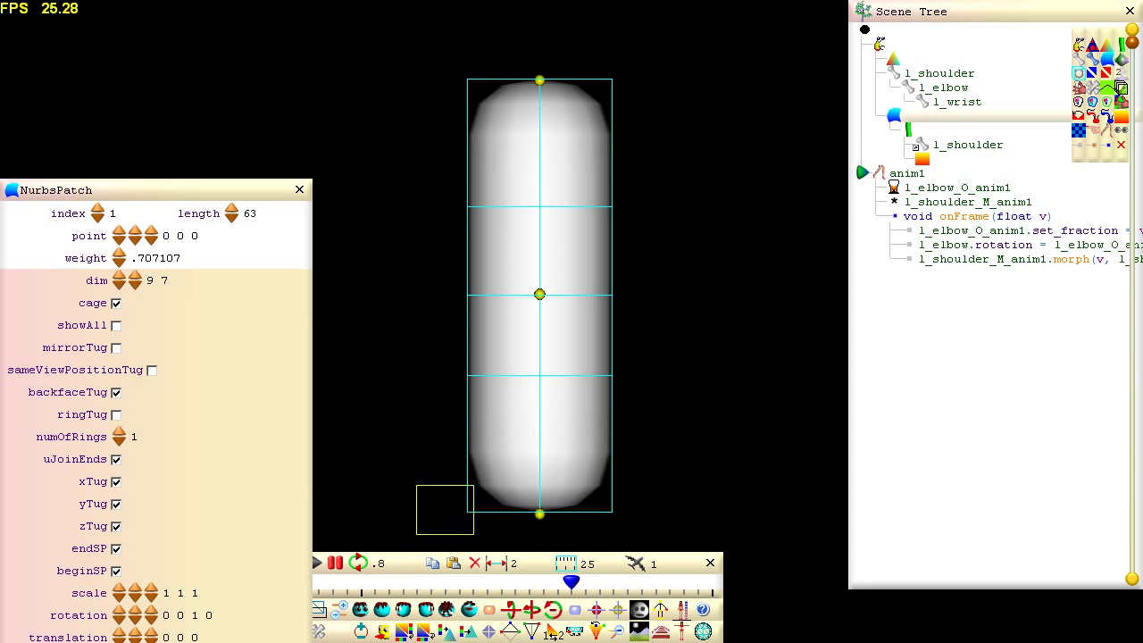
pyautogui.moveTo(466, 512); pyautogui.dragTo(495, 514)
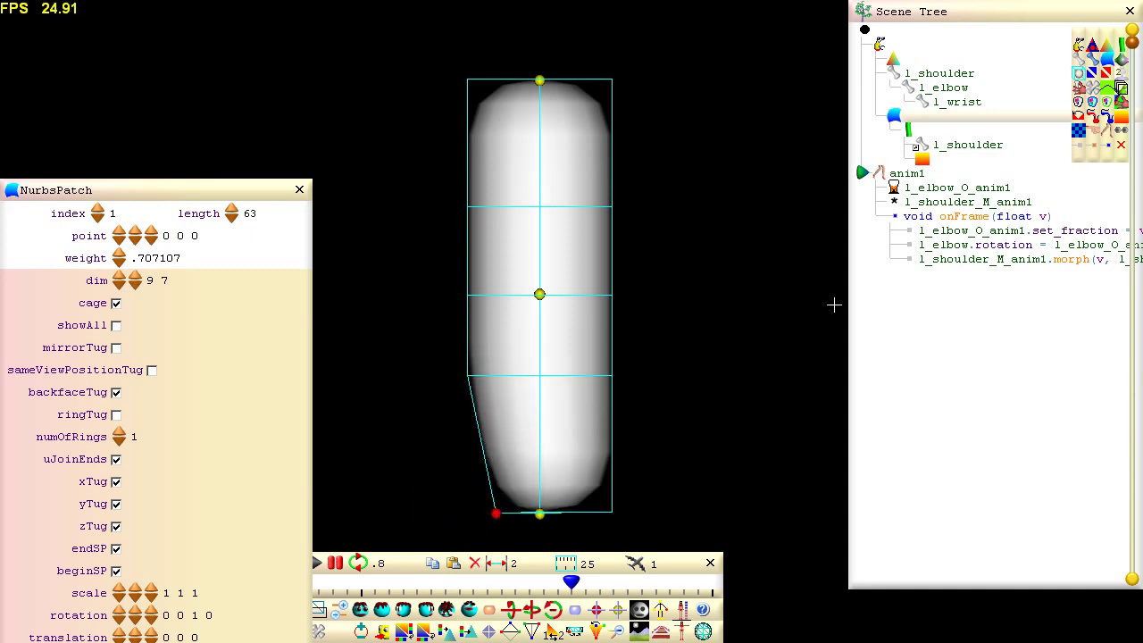
pyautogui.click(883, 49)
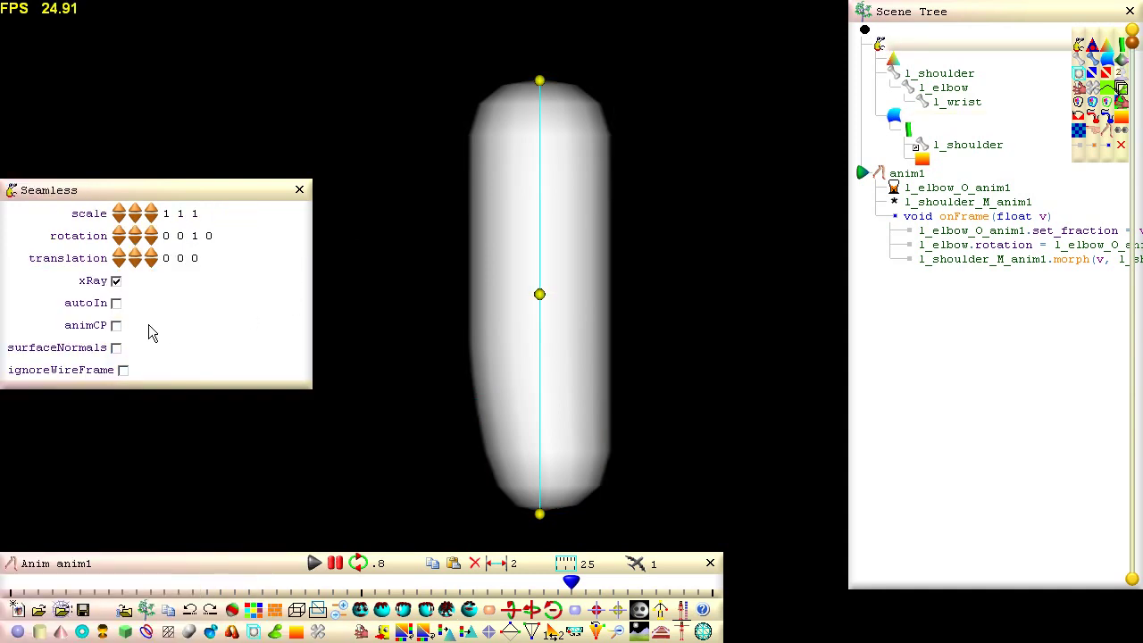
pyautogui.click(315, 563)
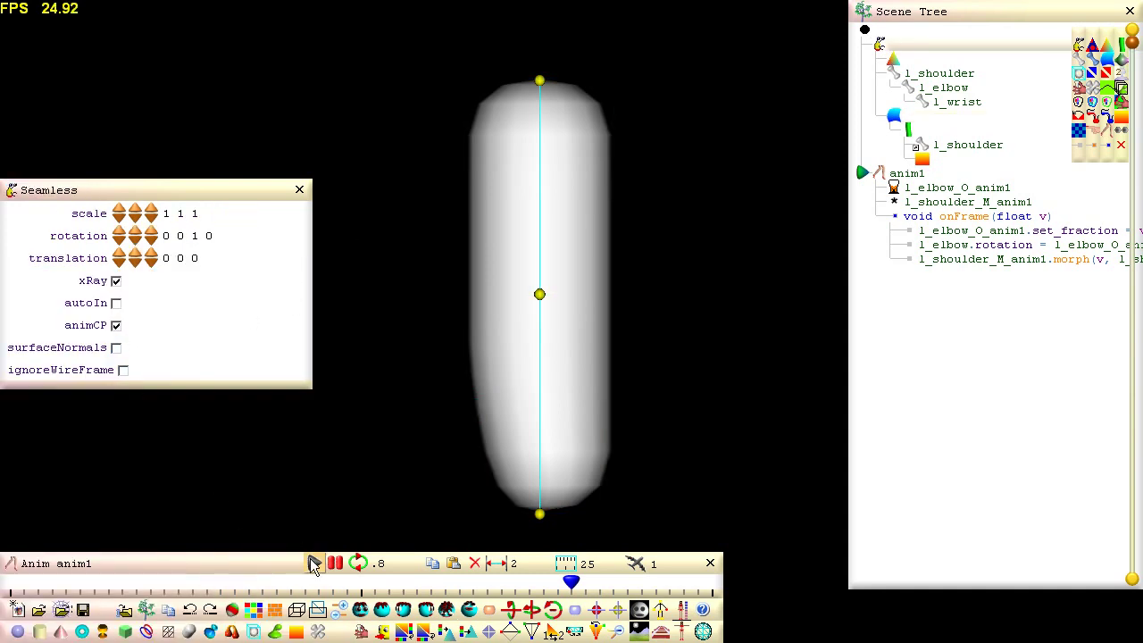